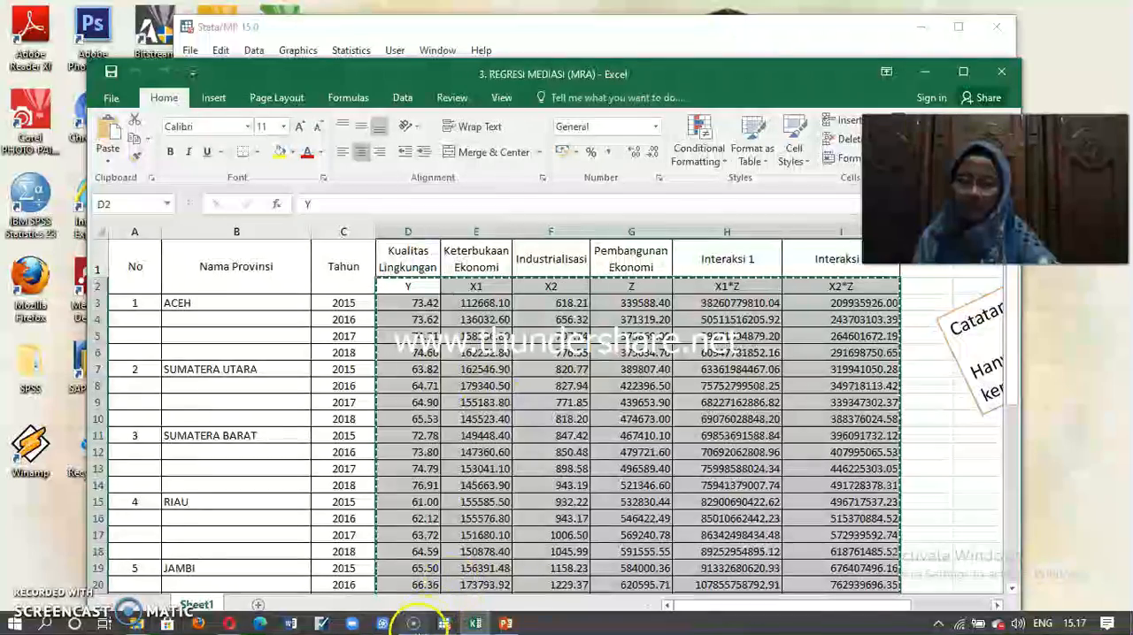
# Step: Switch to Stata and paste the copied Excel data into the editable Data Editor, treating the first row as variable names
pyautogui.click(444, 624)
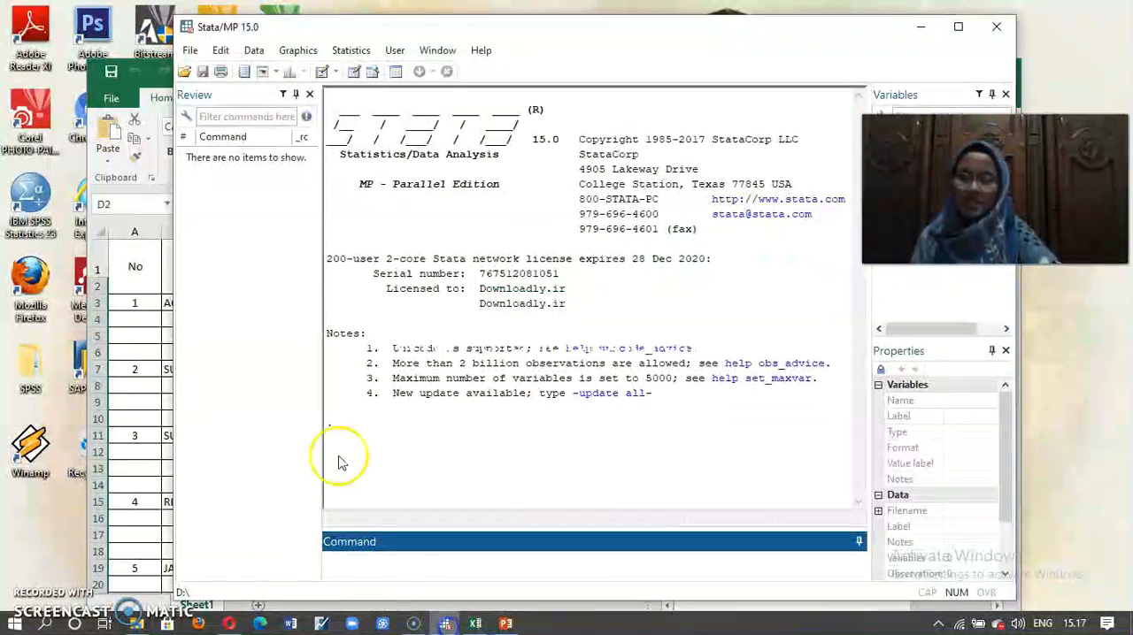
pyautogui.click(254, 51)
pyautogui.moveTo(297, 89)
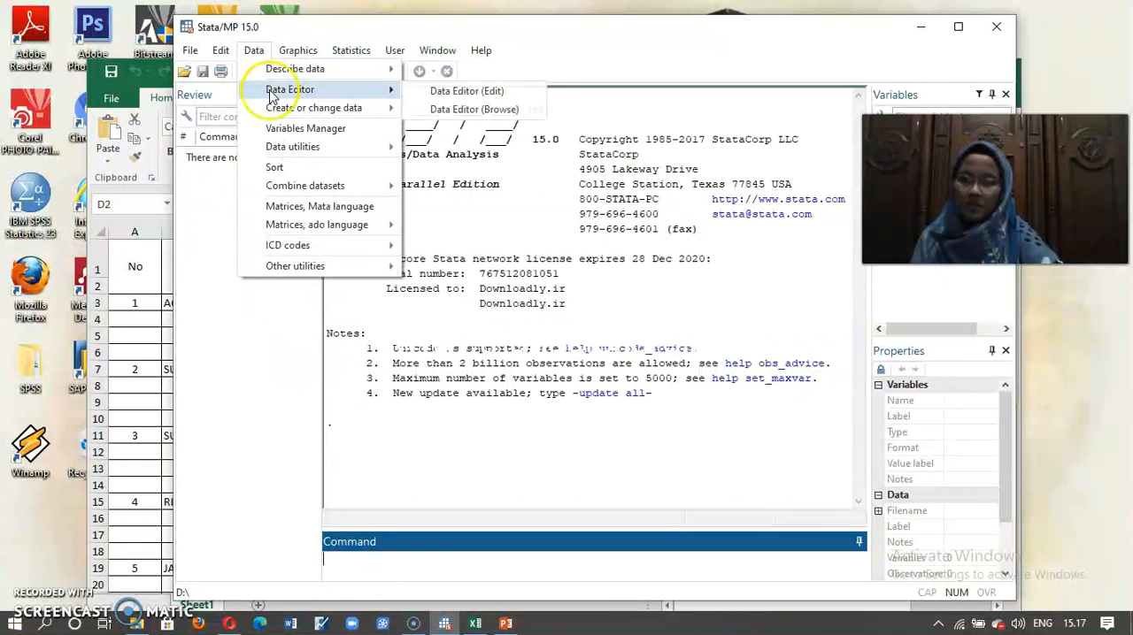
pyautogui.click(469, 89)
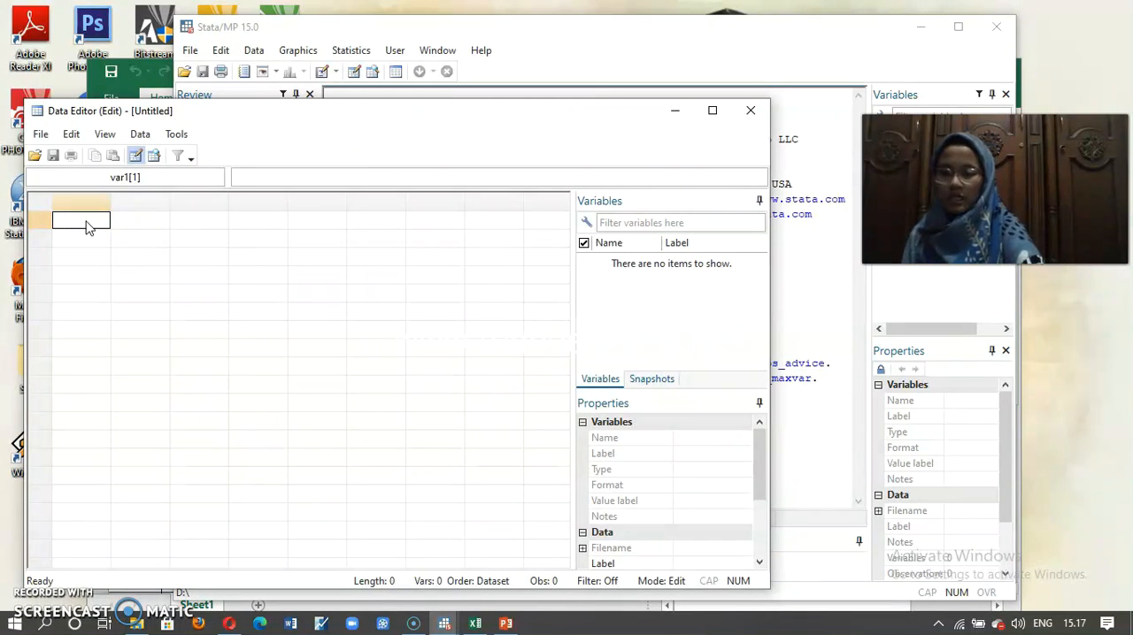
pyautogui.hotkey('ctrl', 'v')
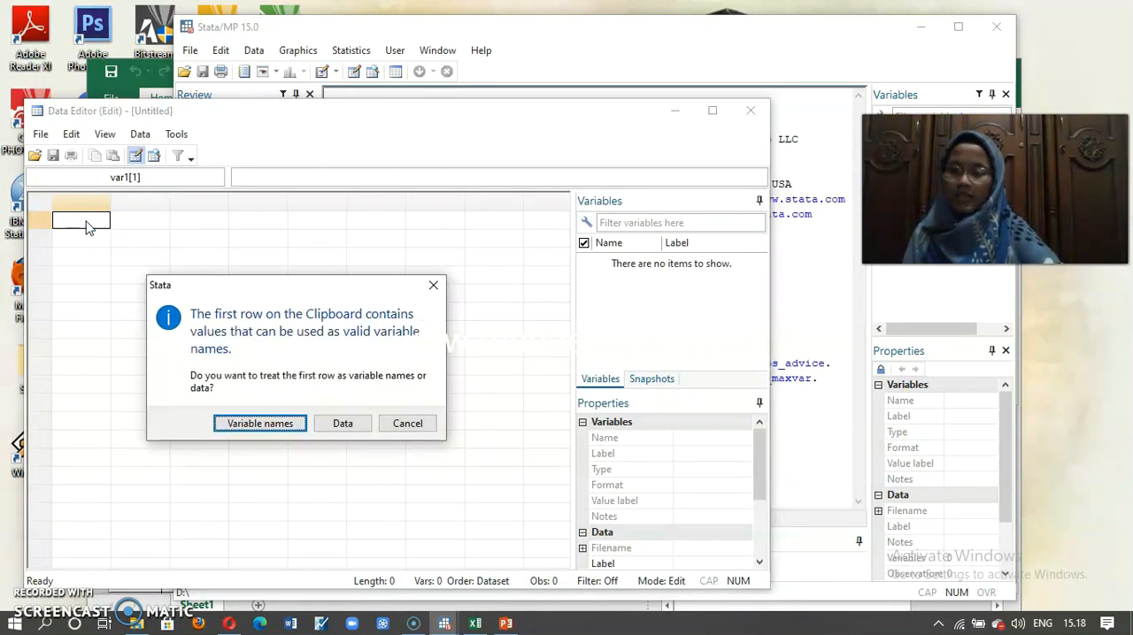
pyautogui.click(242, 421)
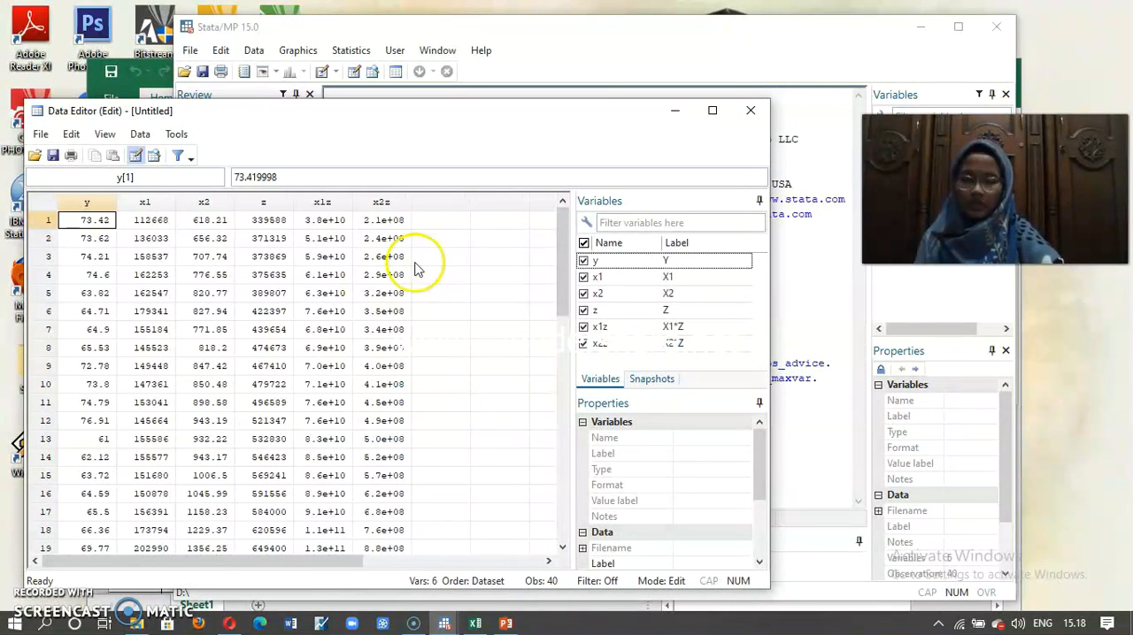
# Step: Return to the main Stata window and run the regression command "regress y x1 z"
pyautogui.click(523, 44)
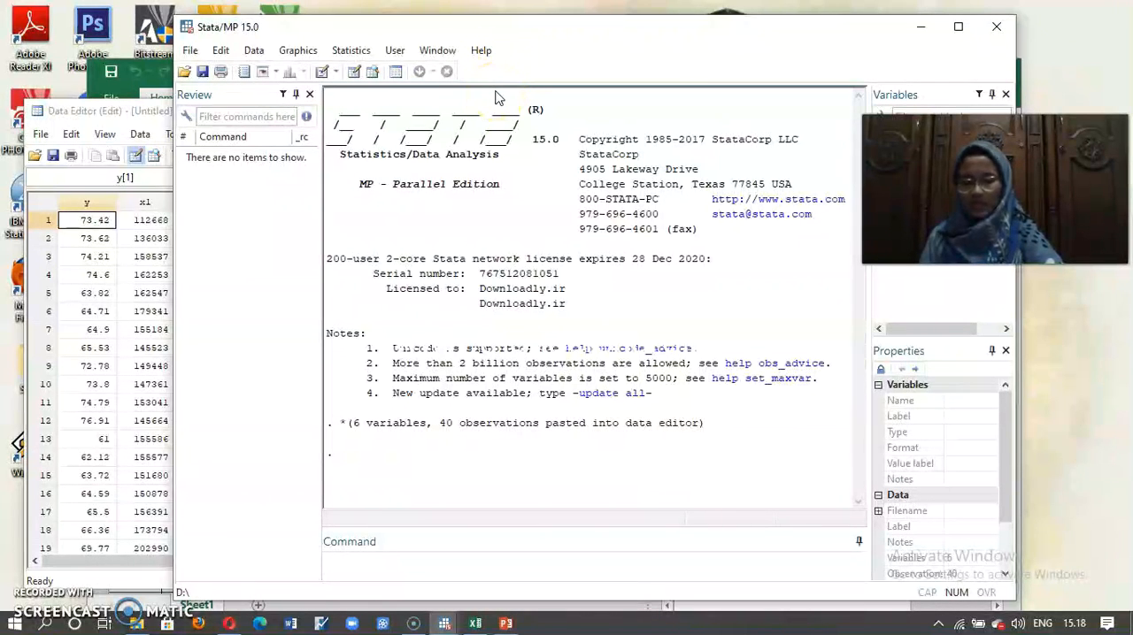
pyautogui.click(339, 561)
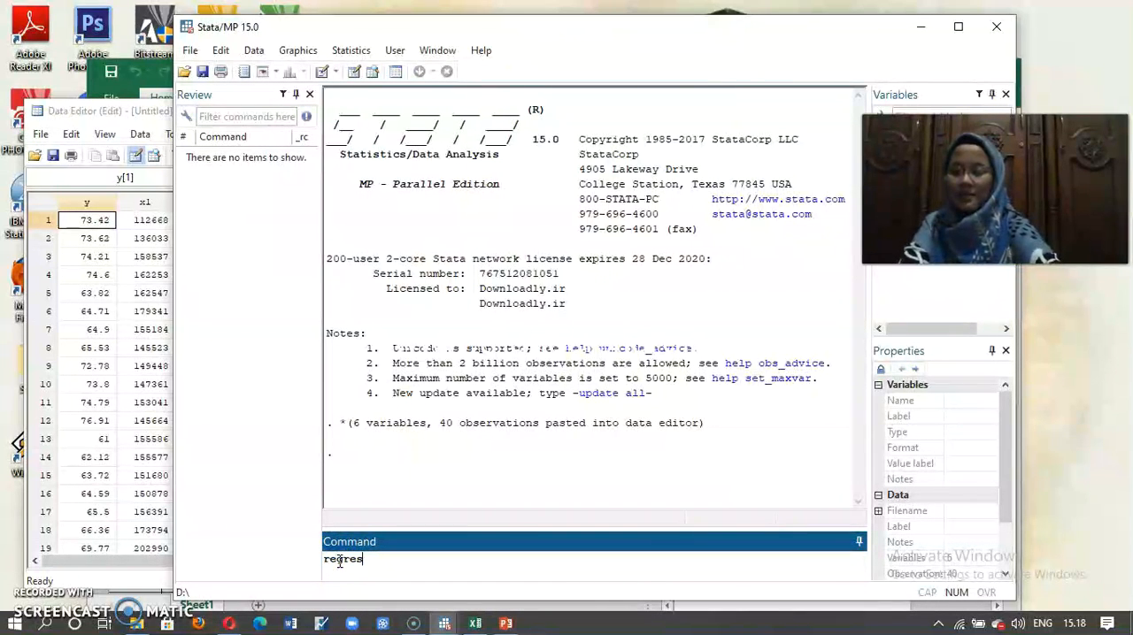
pyautogui.write('regress y x1 z')
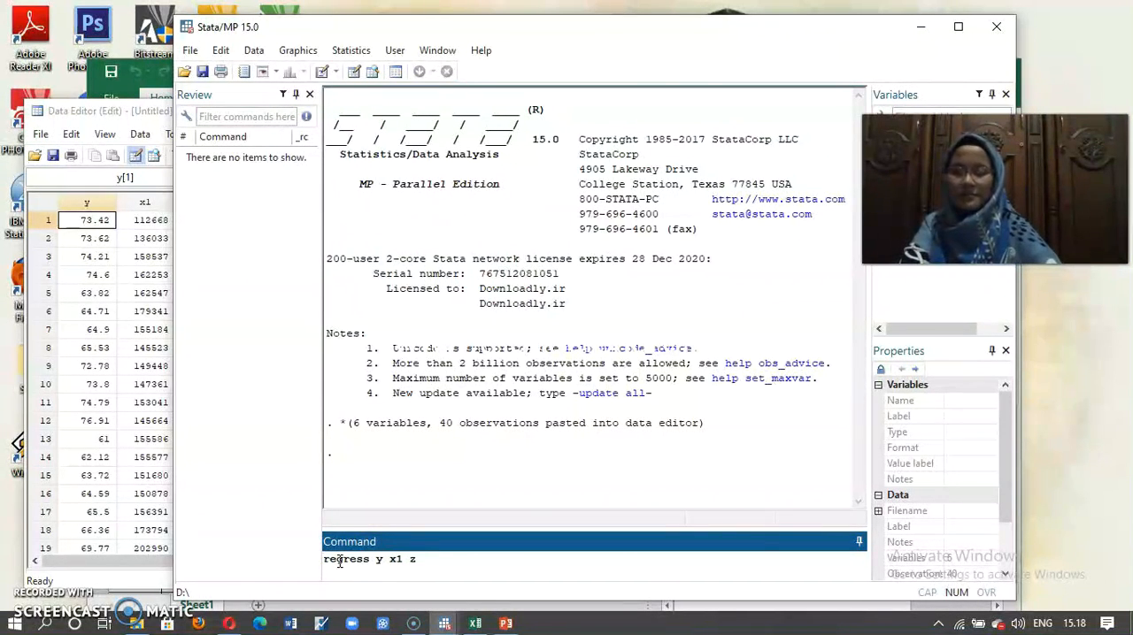
pyautogui.press('Return')
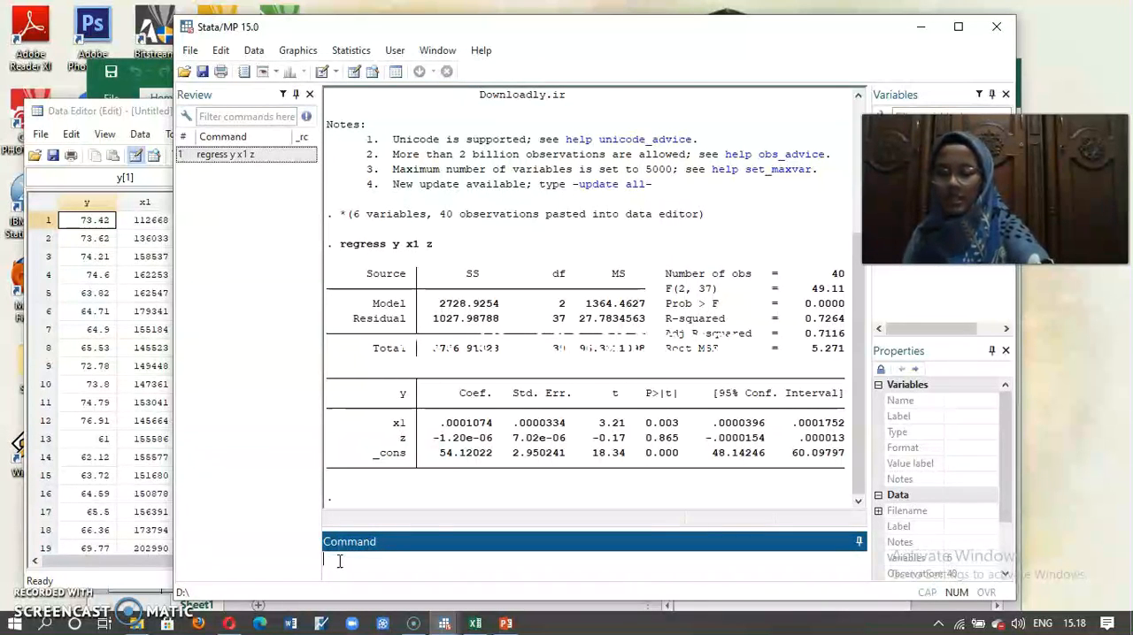
# Step: Add the first interaction term to the model by running "regress y x1 z x1z"
pyautogui.write('ress y x1')
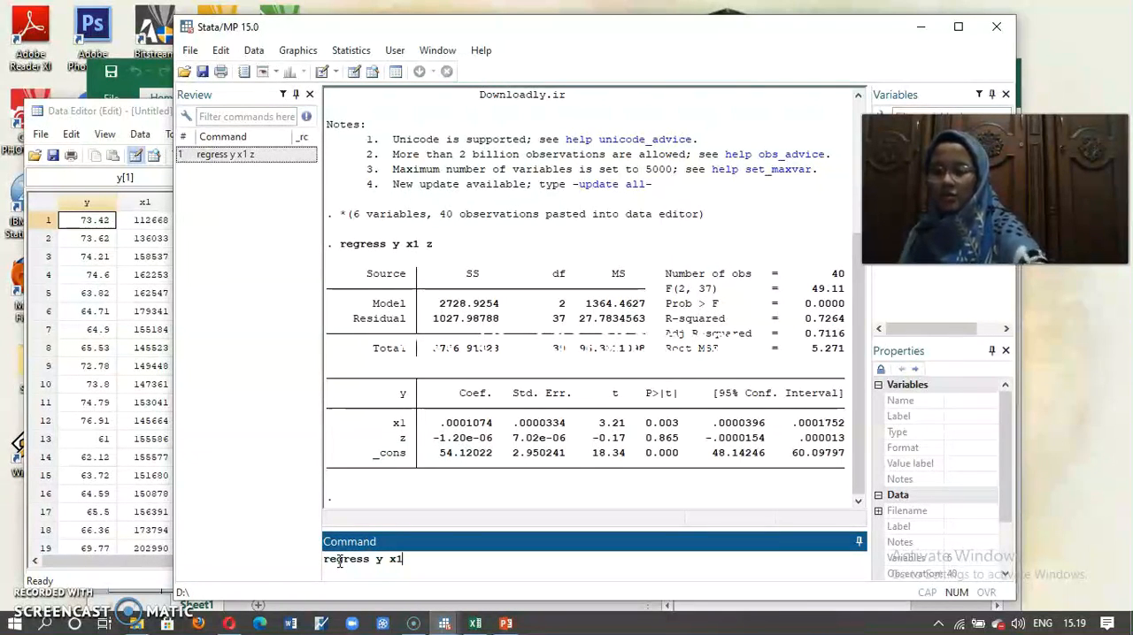
pyautogui.write(' z x1z')
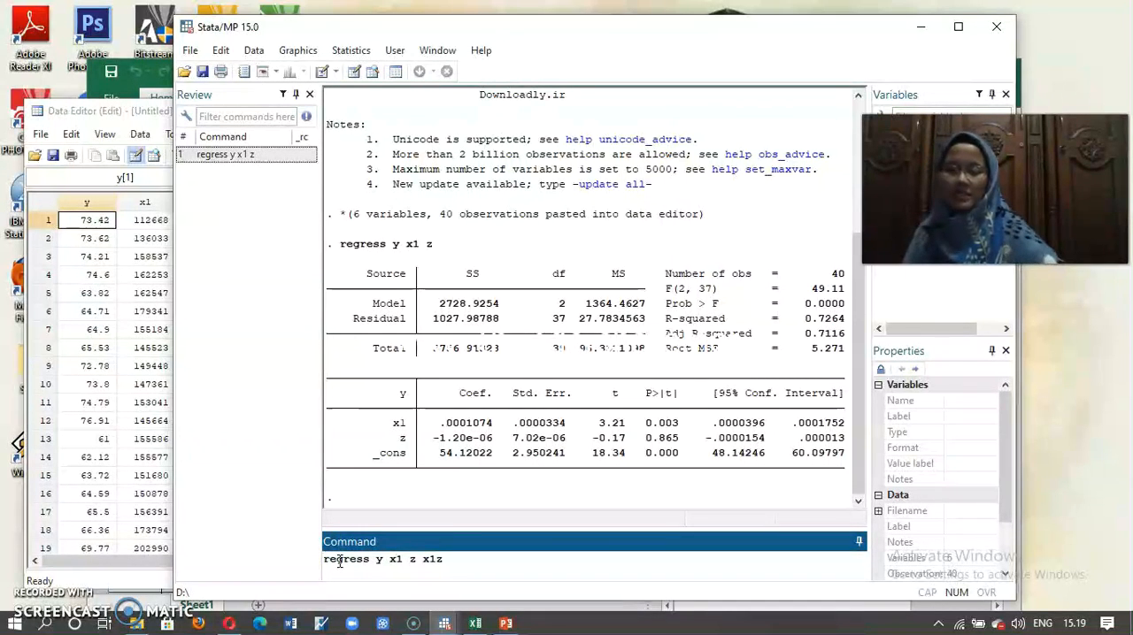
pyautogui.press('Return')
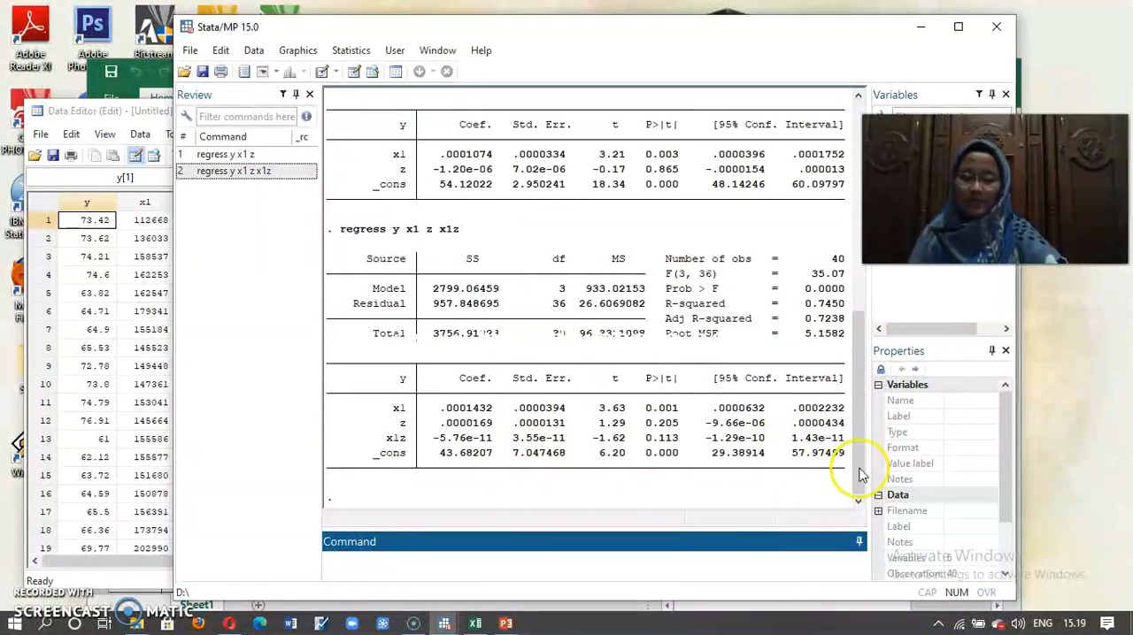
# Step: Compare the coefficients and P>|t| values of z and x1z across the two x1 regression outputs
pyautogui.moveTo(859, 463); pyautogui.dragTo(852, 372)
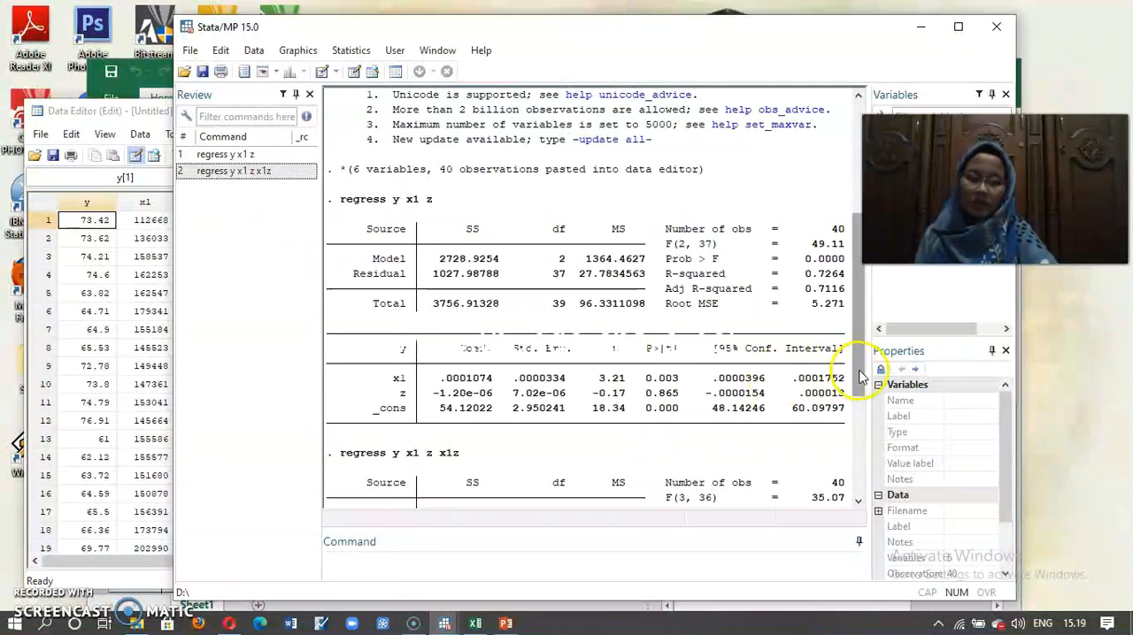
pyautogui.moveTo(856, 376); pyautogui.dragTo(861, 460)
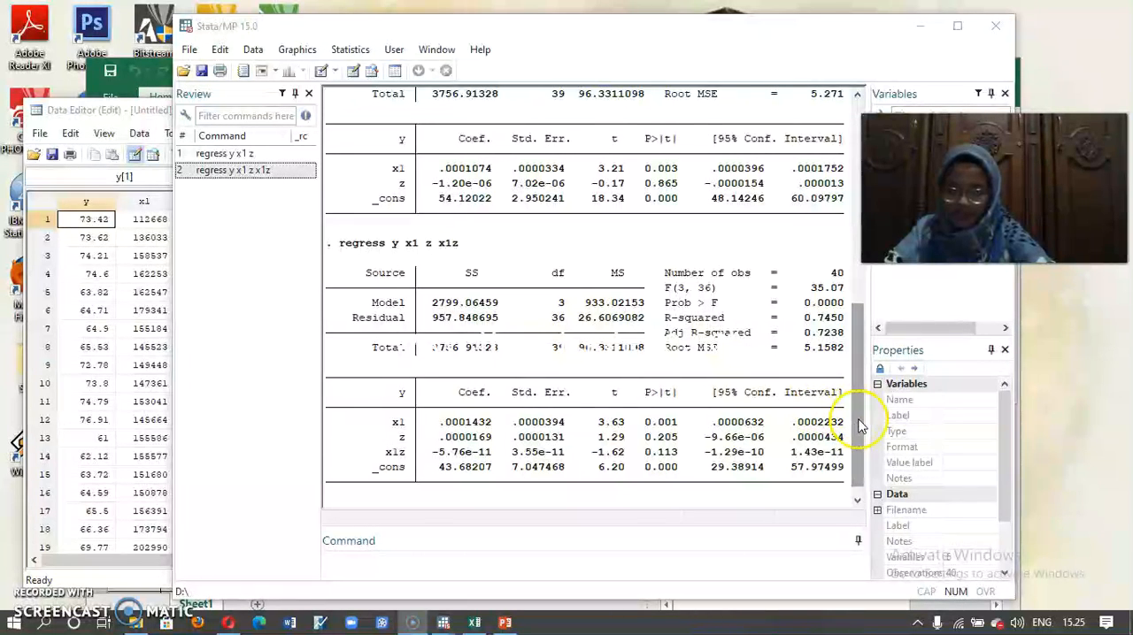
pyautogui.moveTo(858, 425)
pyautogui.mouseDown()
pyautogui.moveTo(854, 381)
pyautogui.moveTo(858, 403)
pyautogui.mouseUp()
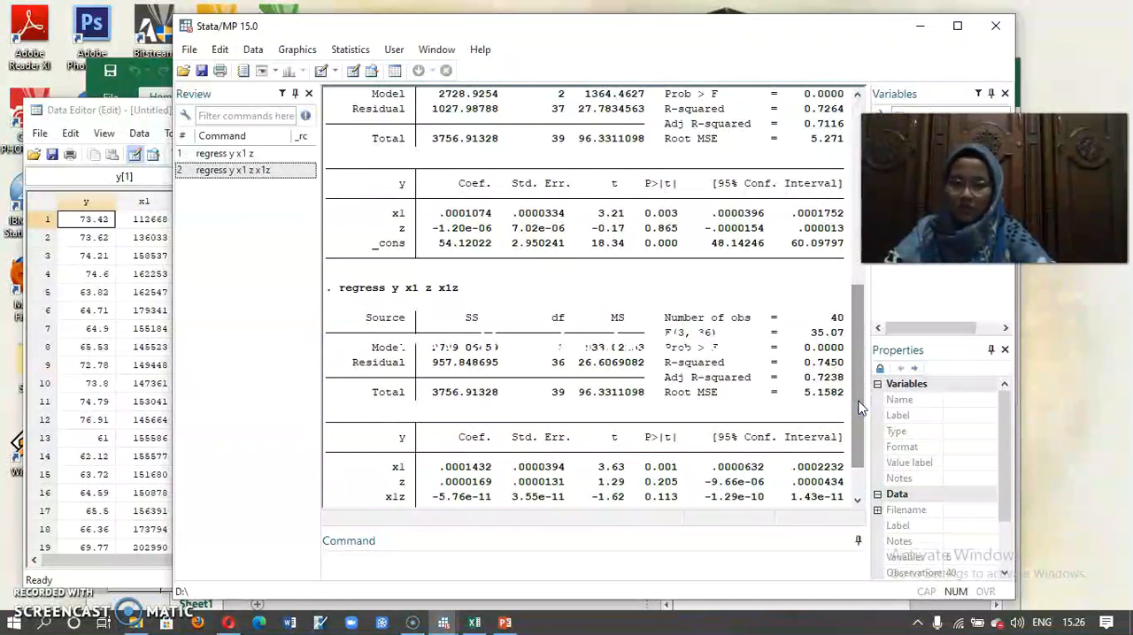
pyautogui.click(858, 403)
pyautogui.moveTo(859, 403); pyautogui.dragTo(856, 350)
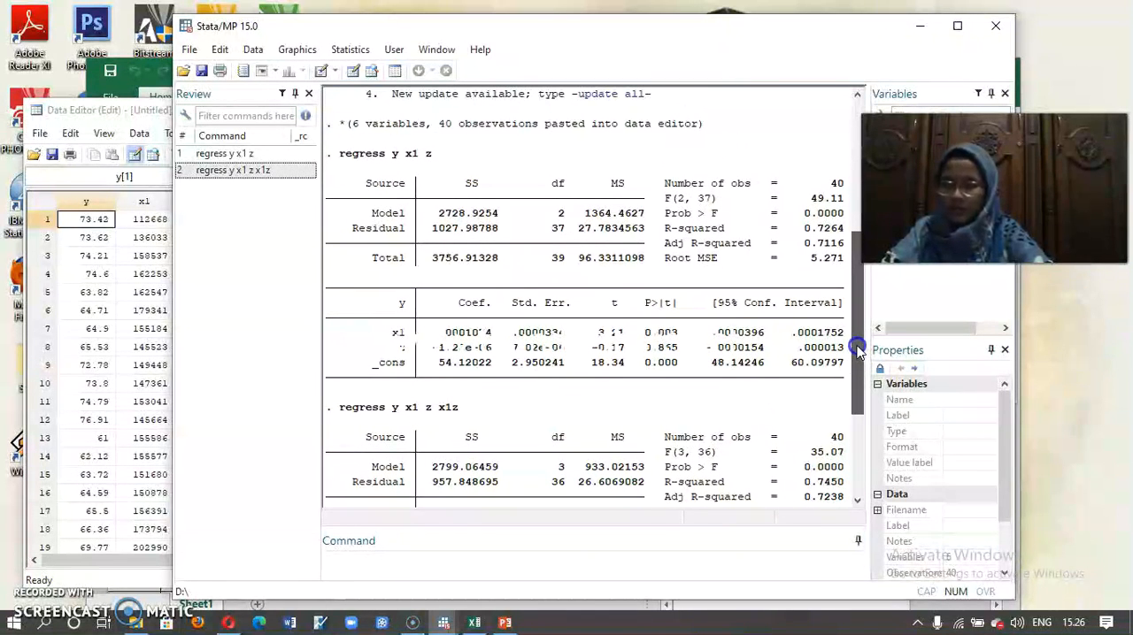
pyautogui.moveTo(856, 351)
pyautogui.mouseDown()
pyautogui.moveTo(859, 375)
pyautogui.moveTo(855, 347)
pyautogui.mouseUp()
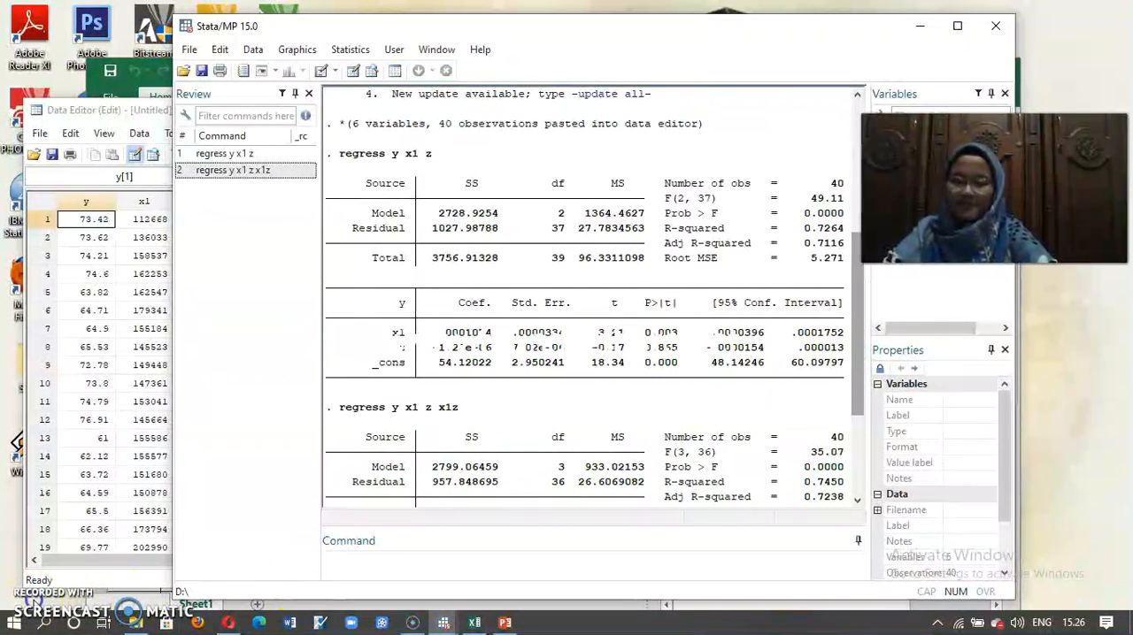
pyautogui.click(33, 614)
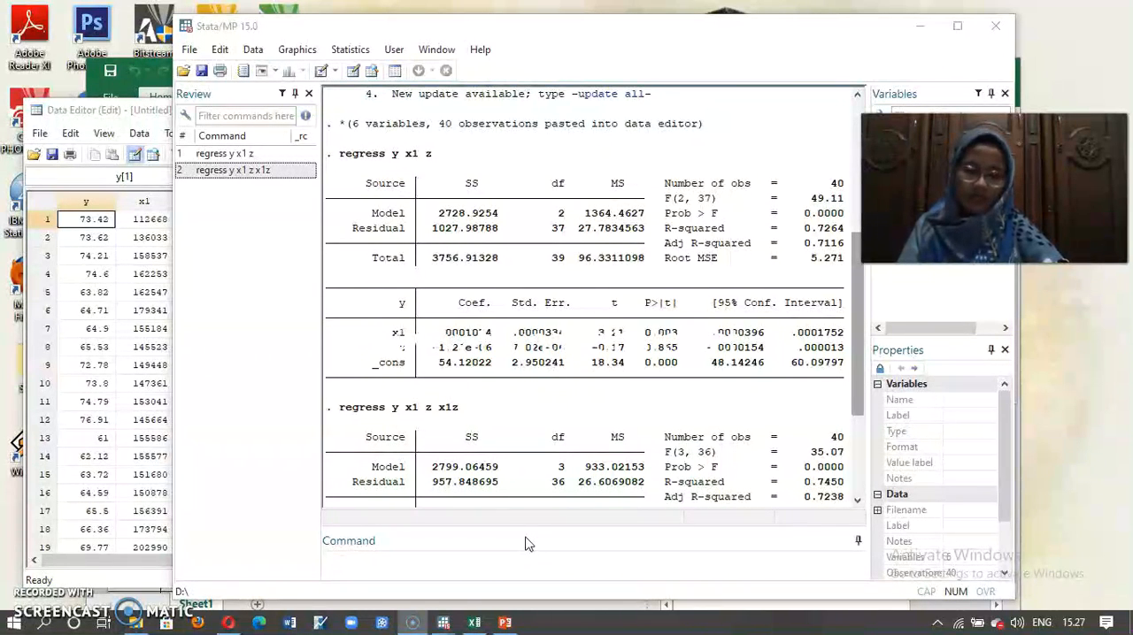
# Step: Regress y on the second predictor and the moderator by running "regress y x2 z"
pyautogui.click(407, 569)
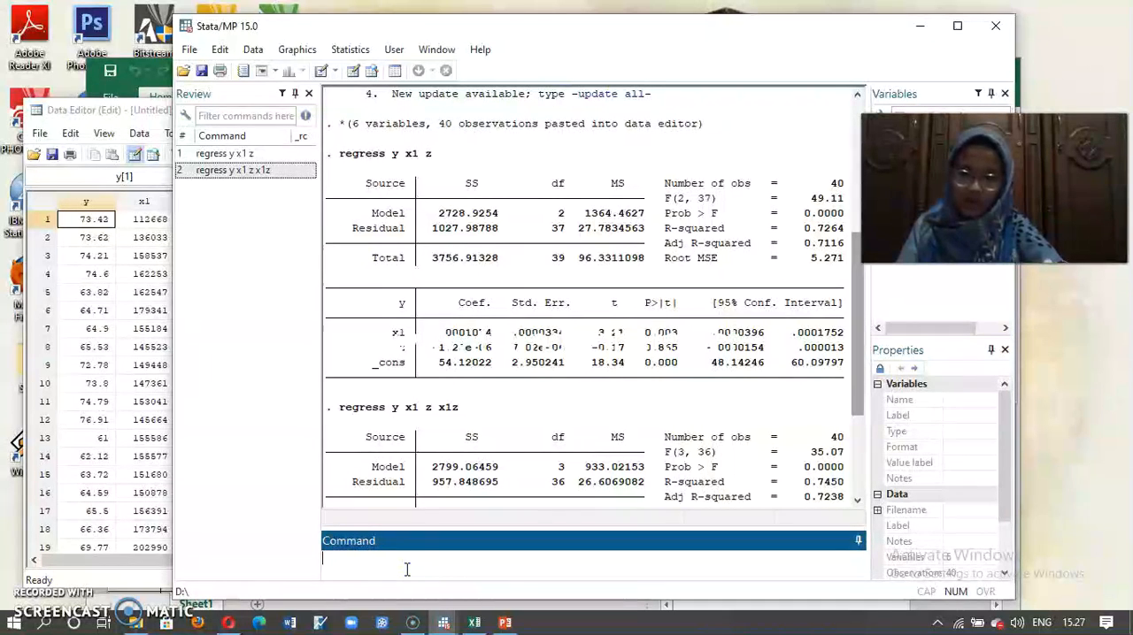
pyautogui.write('reg')
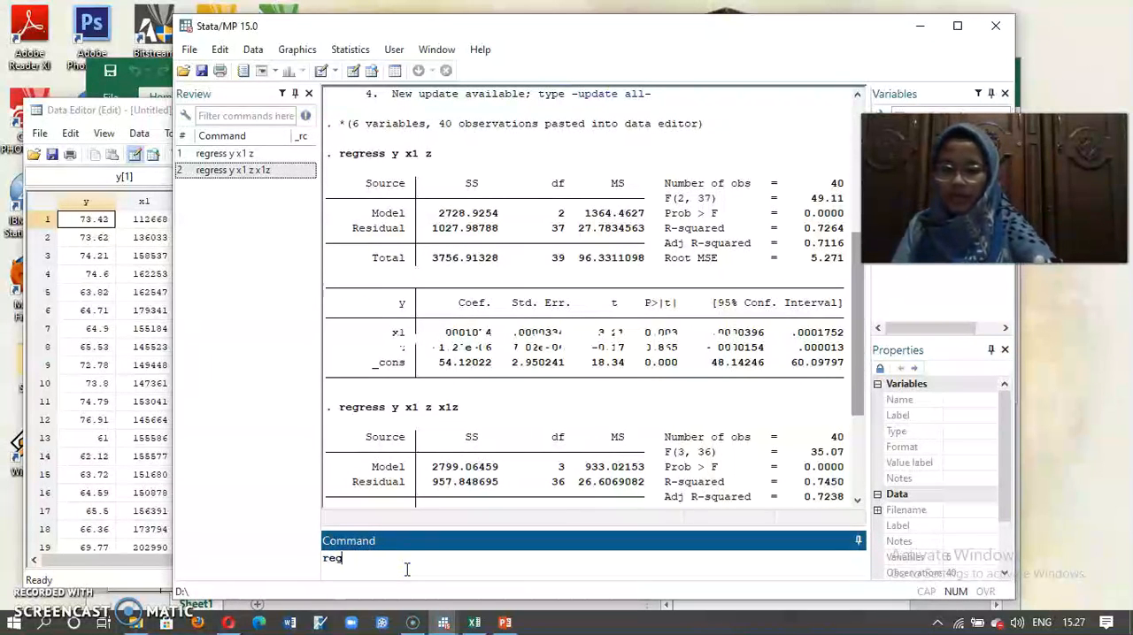
pyautogui.write('ress ')
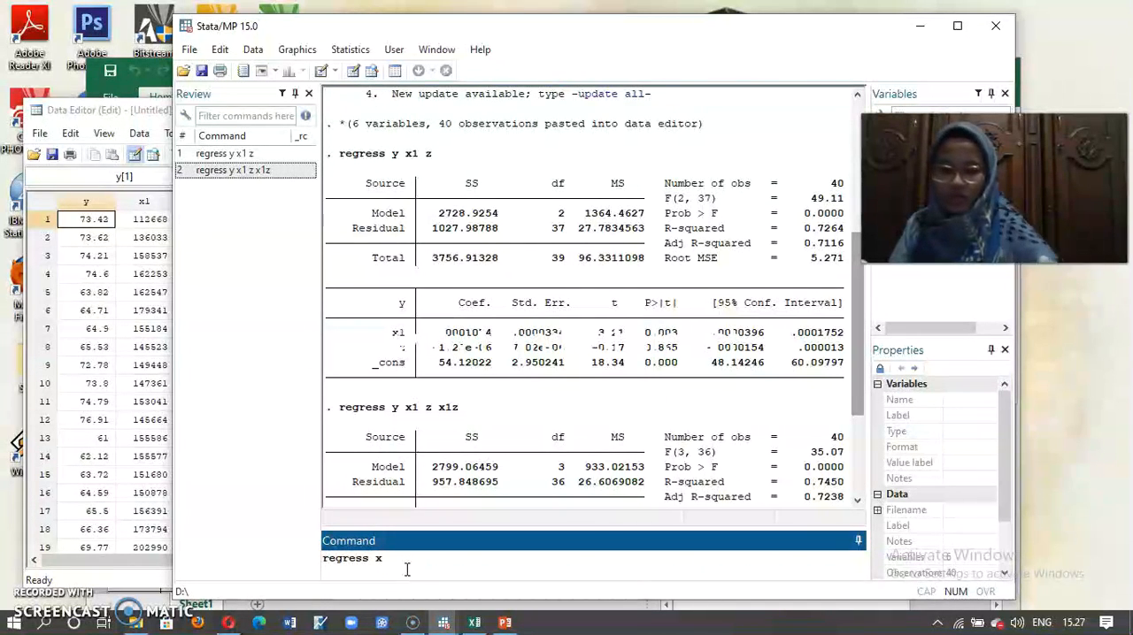
pyautogui.write('y x')
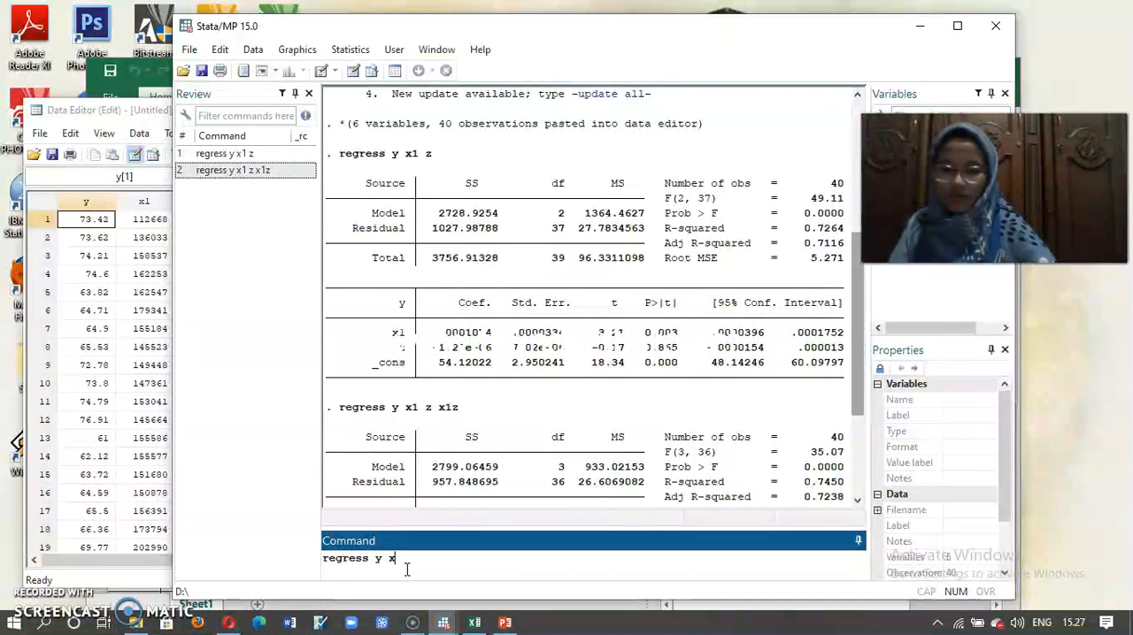
pyautogui.write('2 z')
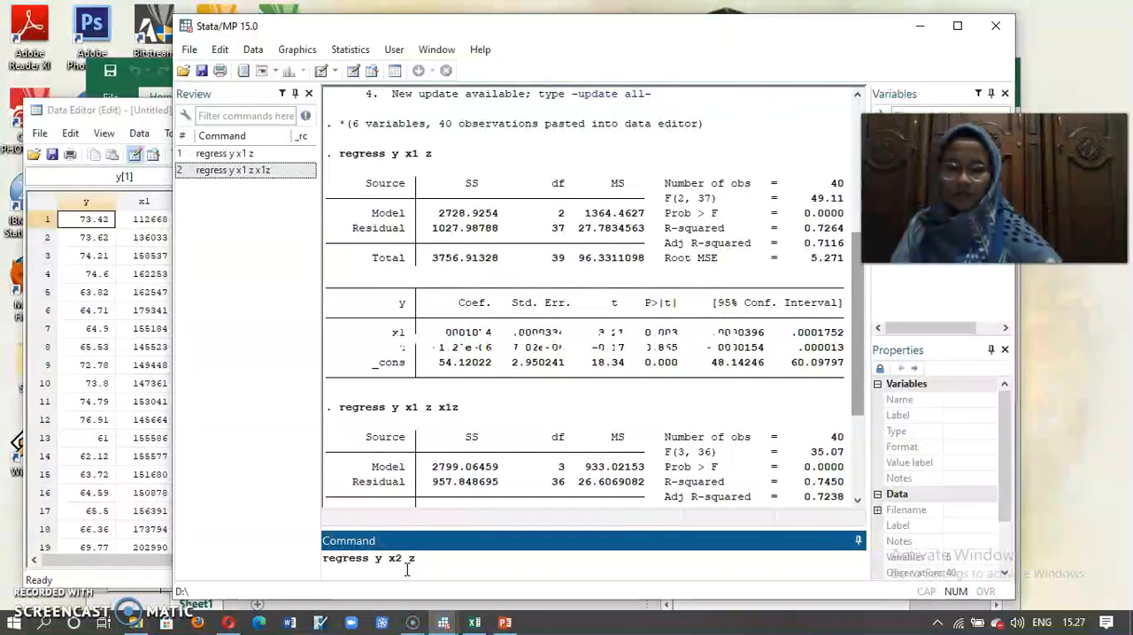
pyautogui.press('Return')
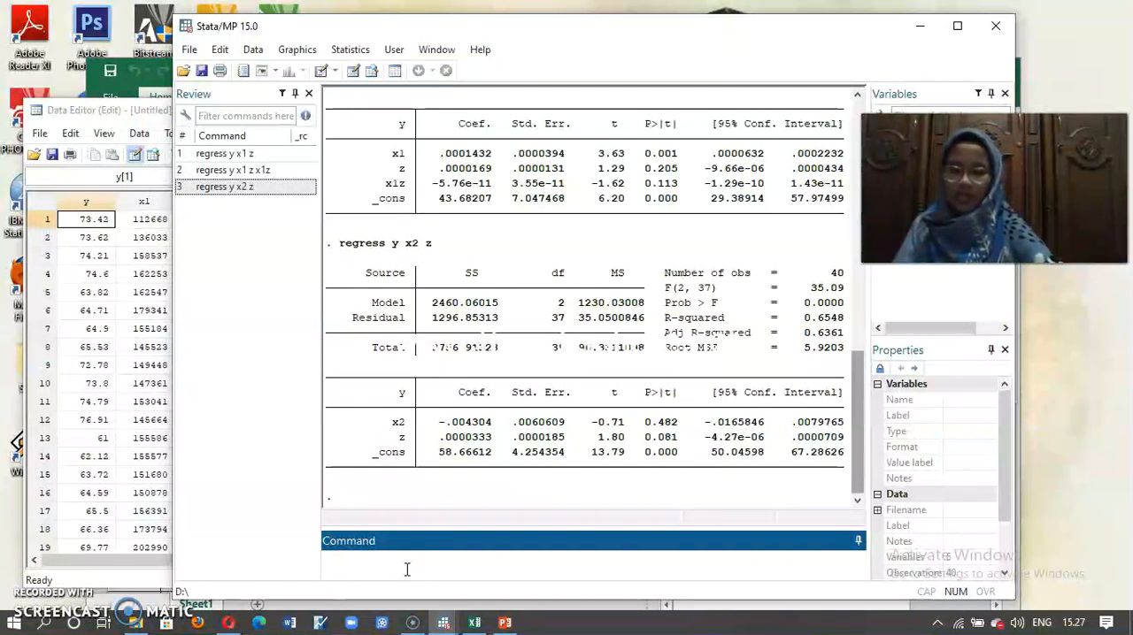
# Step: Add the second interaction term to the model by running "regress y x2 z x2z"
pyautogui.write('re')
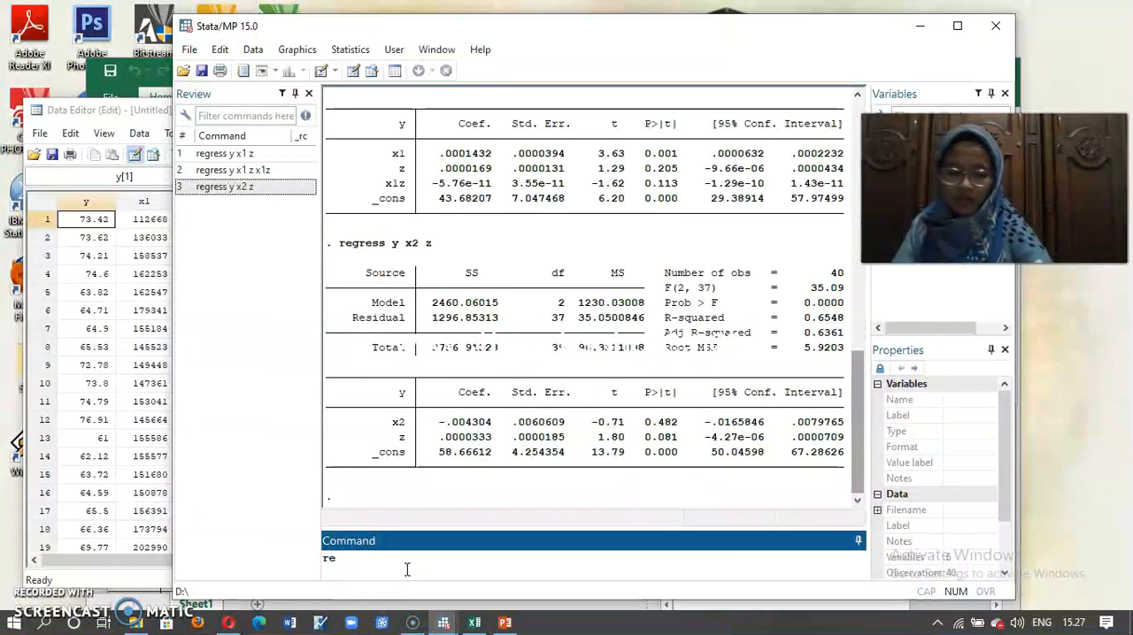
pyautogui.write('gress')
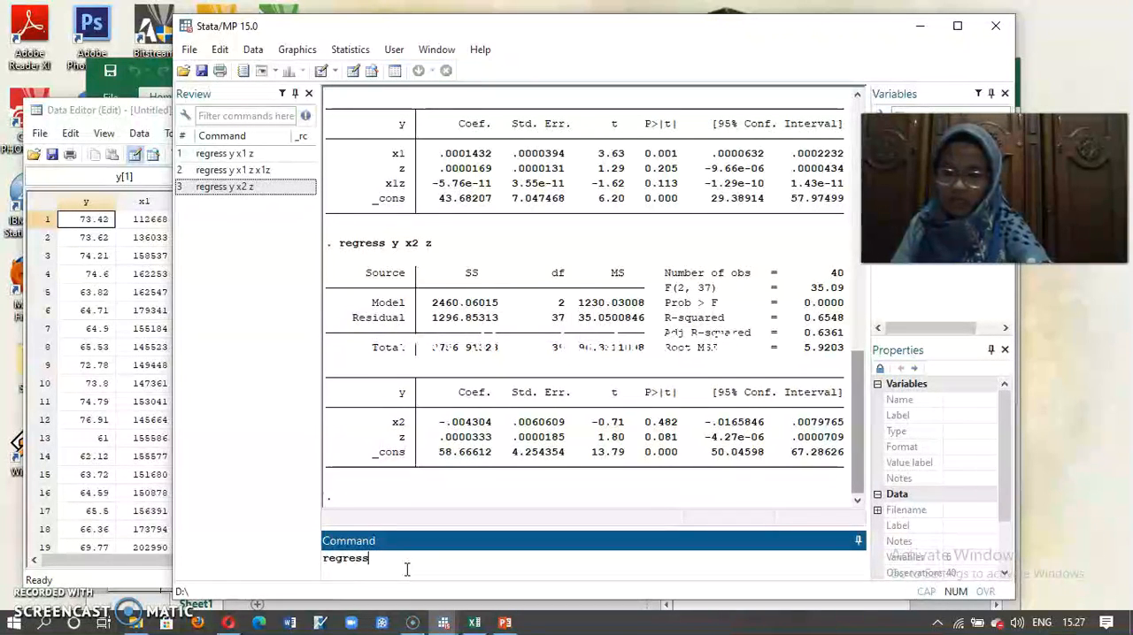
pyautogui.write(' y')
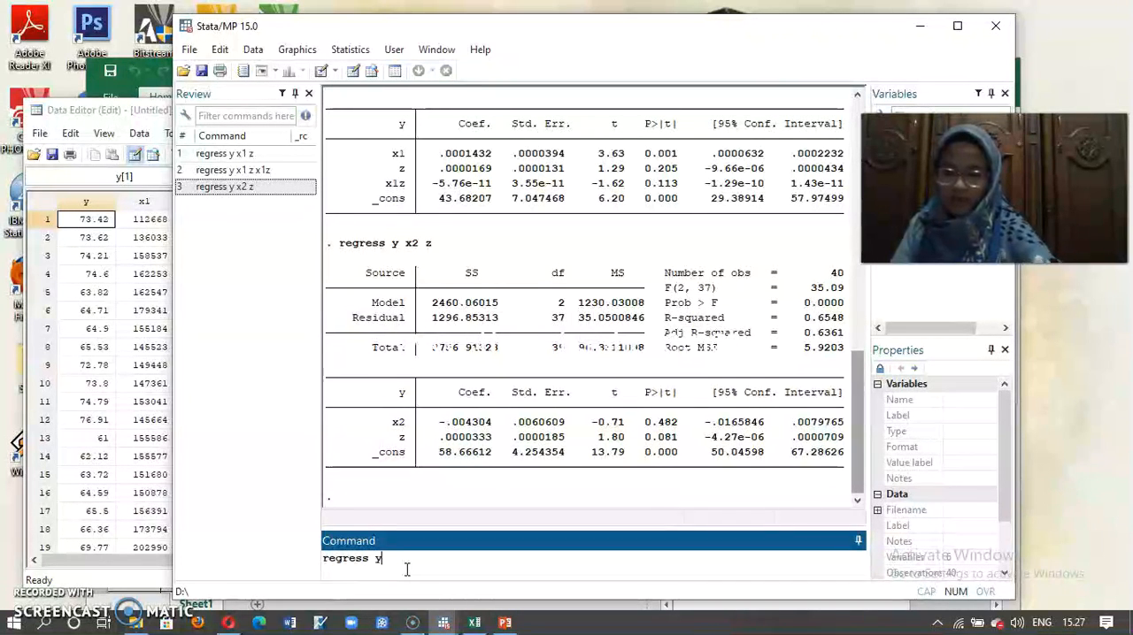
pyautogui.write(' x2 z x2z')
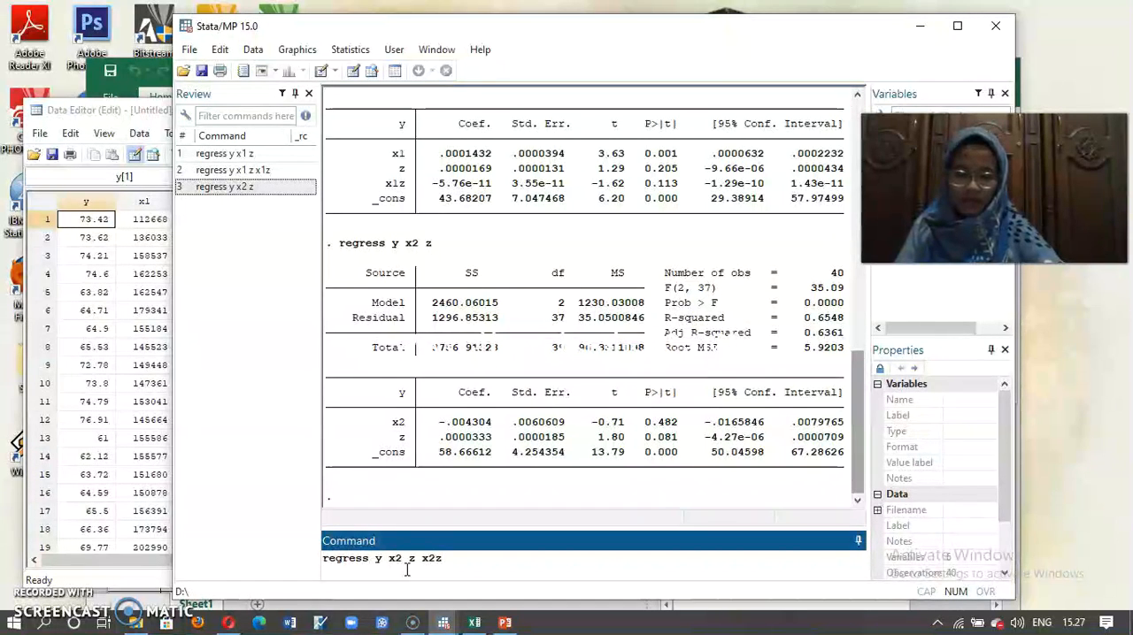
pyautogui.press('Return')
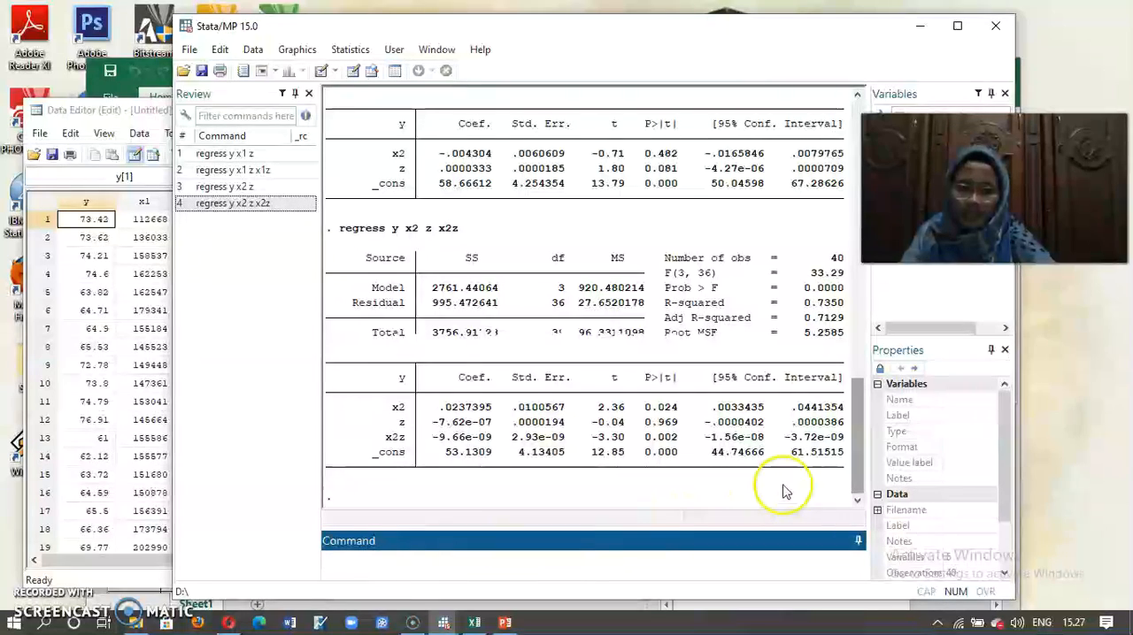
# Step: Compare the significance of z and x2z across the regression outputs with and without the x2z interaction
pyautogui.moveTo(856, 489); pyautogui.dragTo(854, 442)
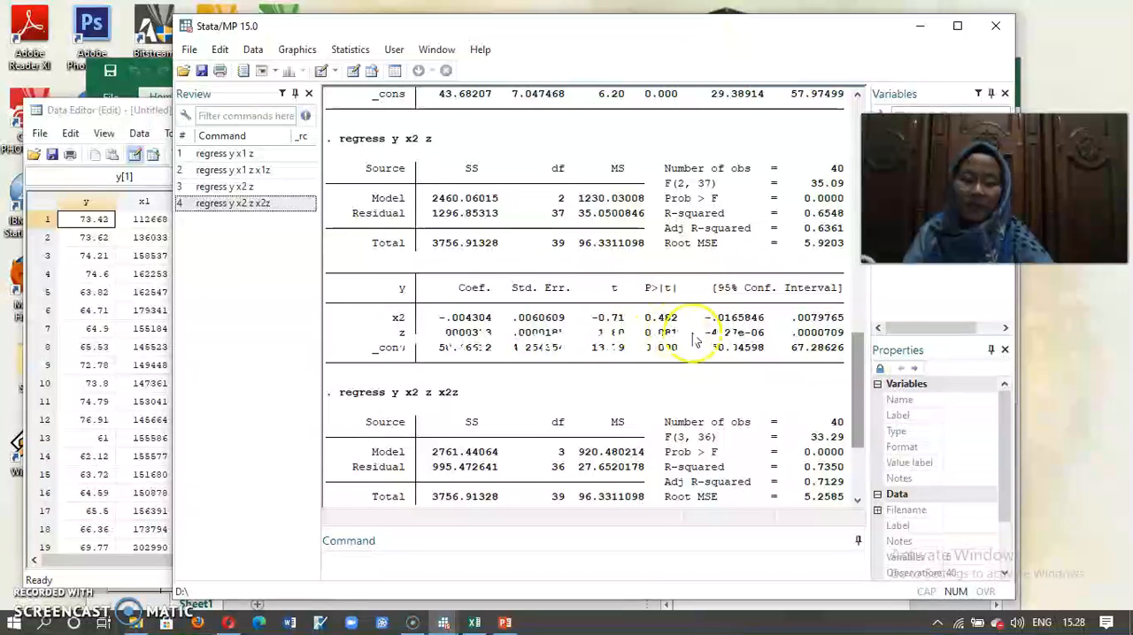
pyautogui.moveTo(859, 380); pyautogui.dragTo(856, 427)
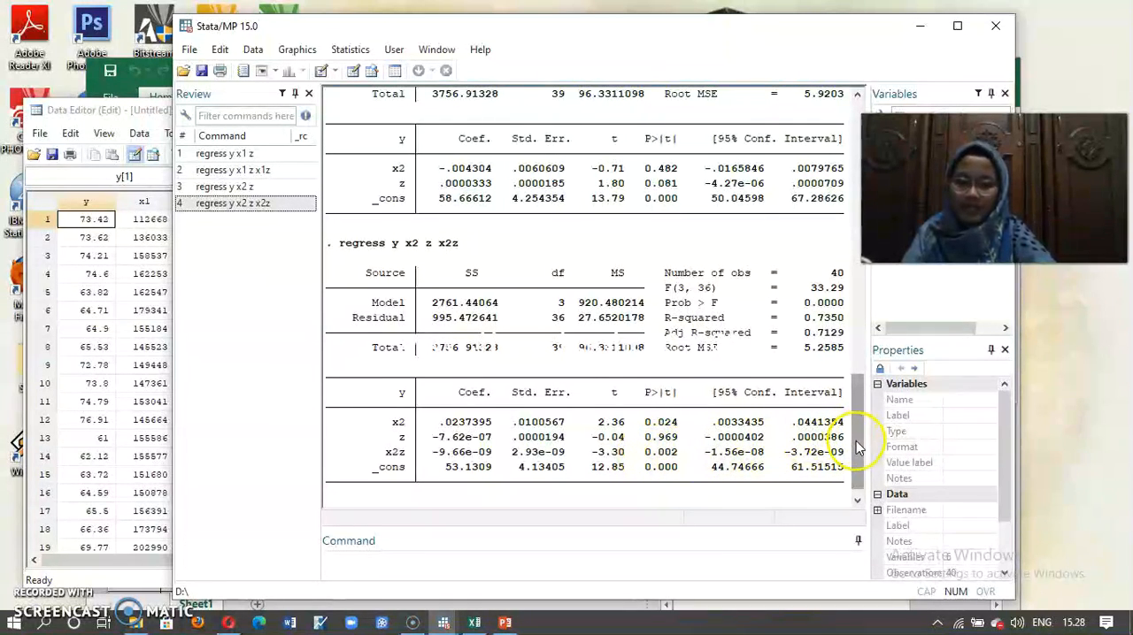
pyautogui.moveTo(856, 441); pyautogui.dragTo(853, 389)
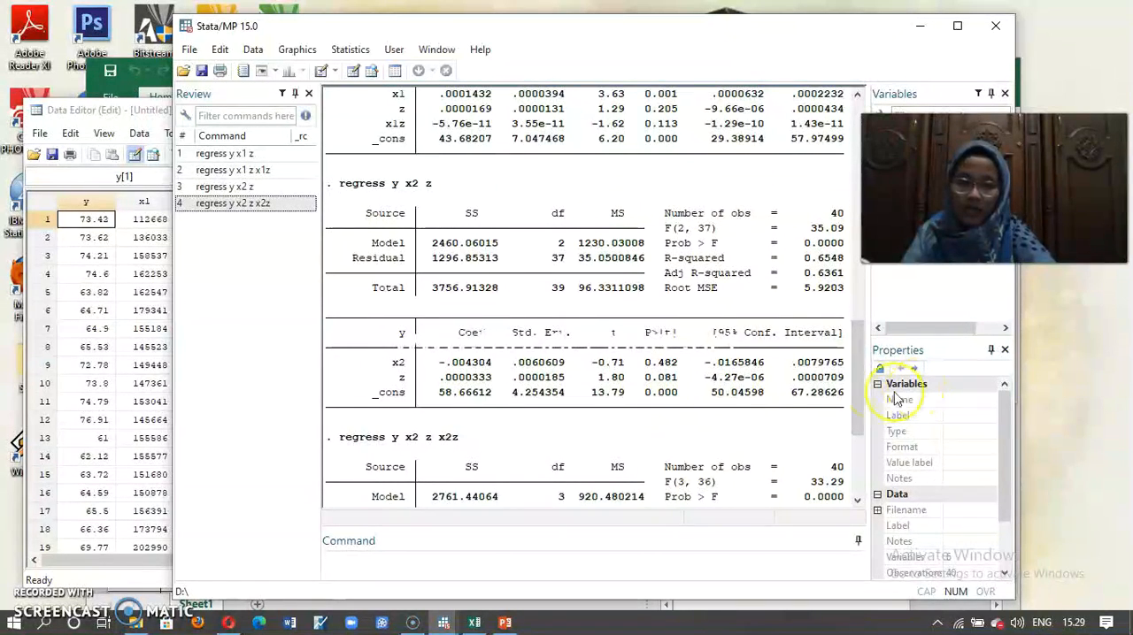
pyautogui.moveTo(858, 394); pyautogui.dragTo(863, 464)
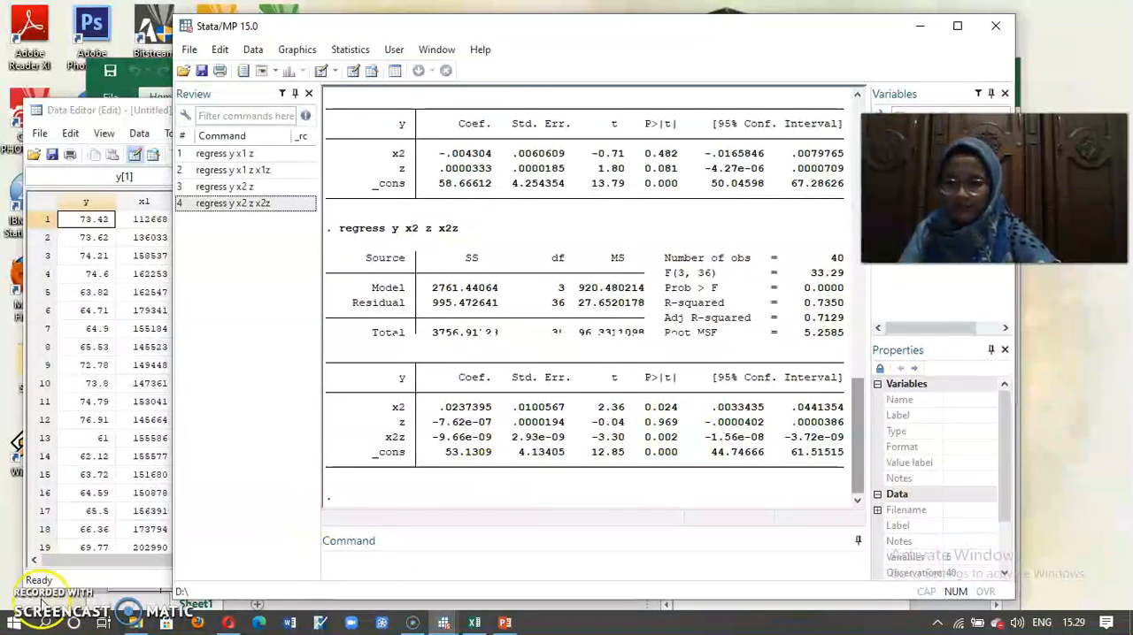
pyautogui.click(42, 602)
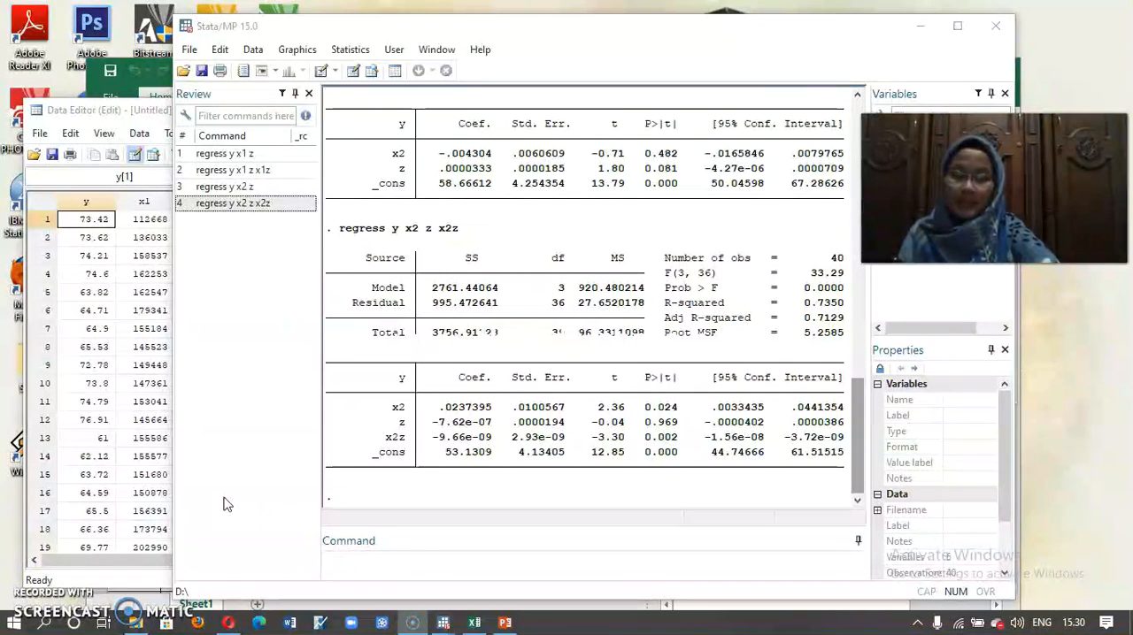